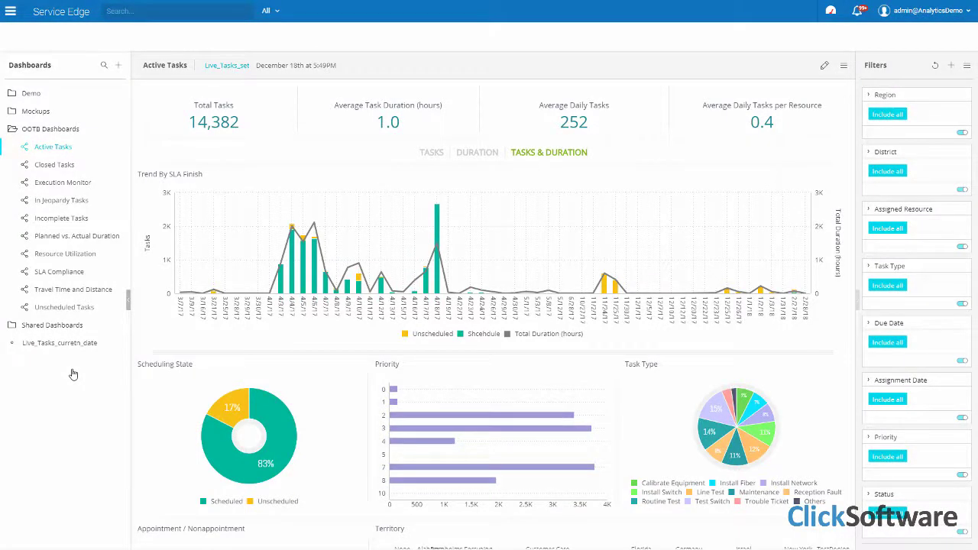
Step: Zoom the Trend By SLA Finish chart into an early-April date range
drag(452, 222, 270, 222)
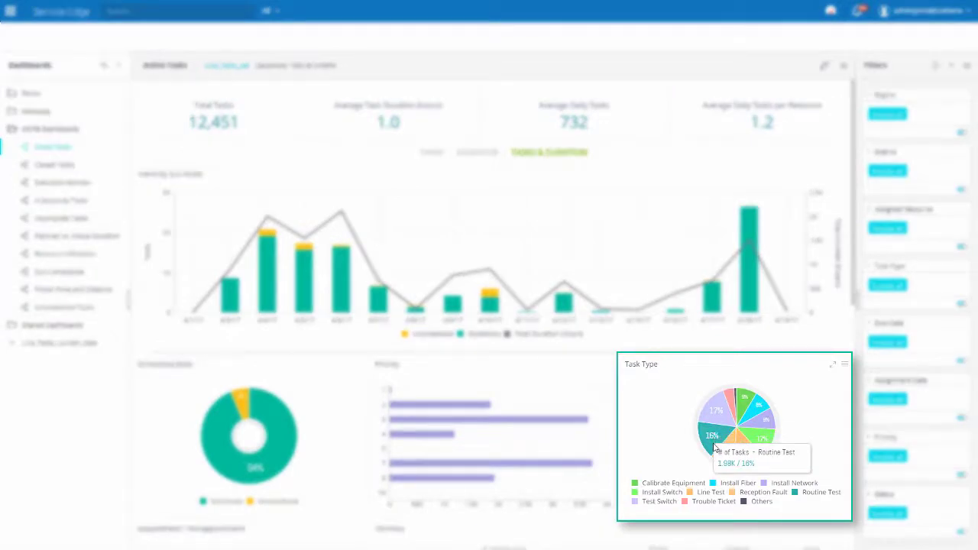
Step: Apply the Routine Test Task Type slice as a filter, showing 1,977 tasks
click(715, 447)
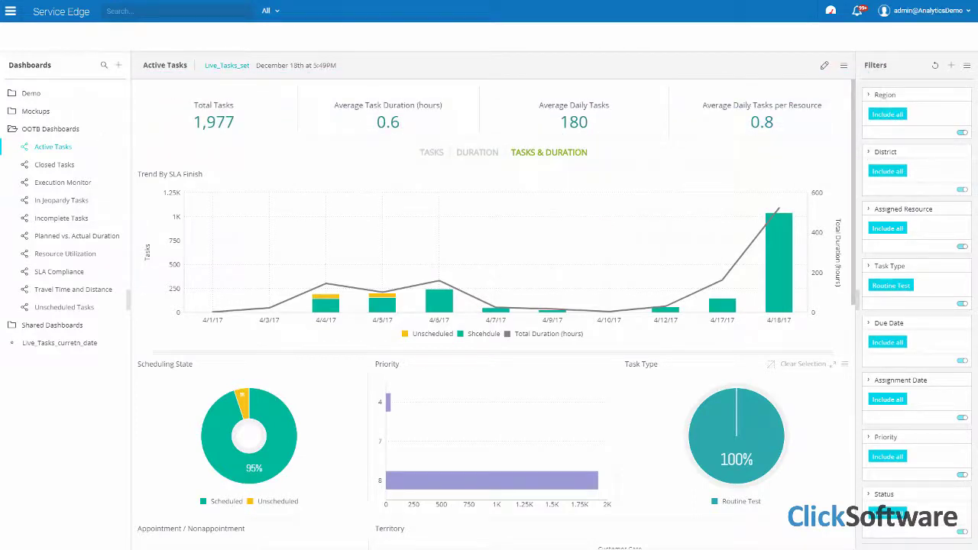
Step: Switch to the Execution Monitor dashboard and view its IN JEOPARDY task details
click(62, 182)
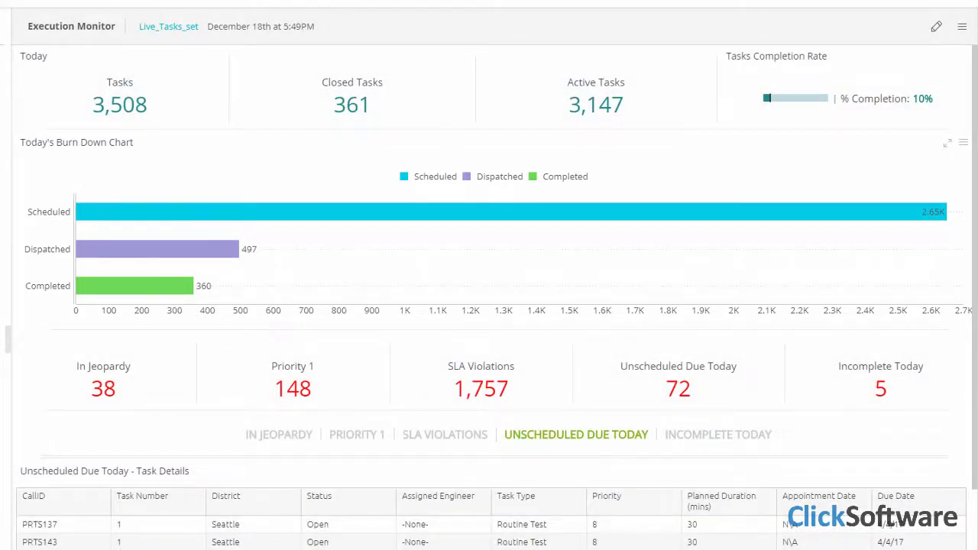
scroll(476, 165, down, 1)
scroll(481, 181, down, 1)
scroll(482, 179, down, 2)
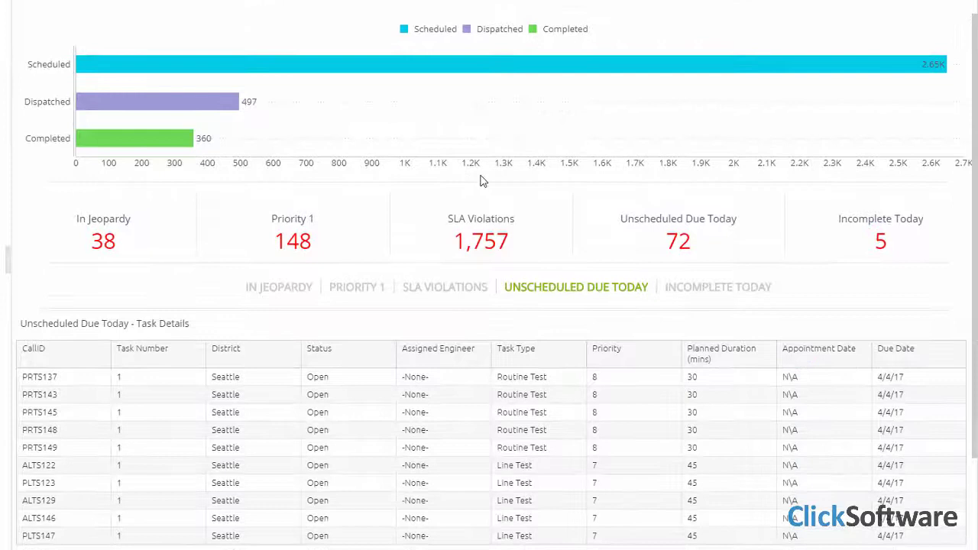
click(271, 290)
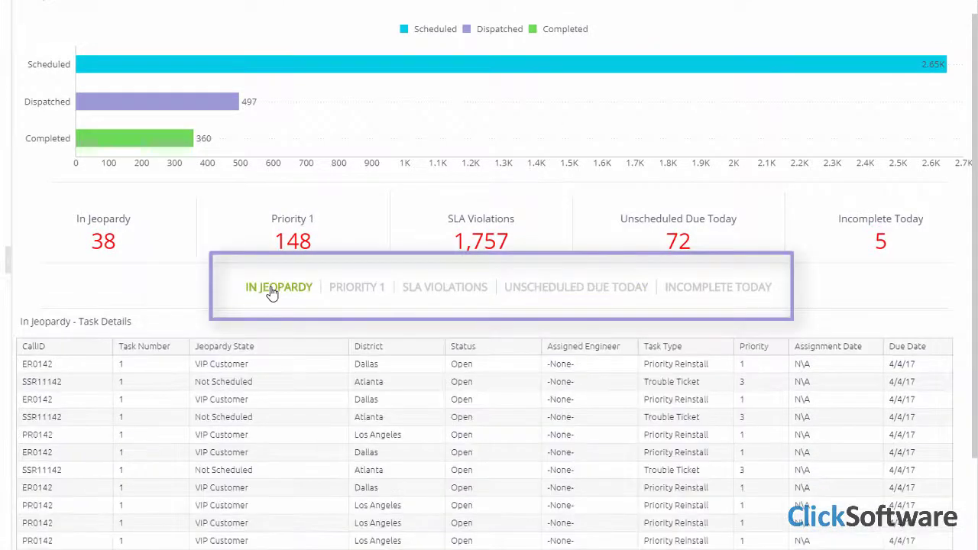
Step: Show the Priority 1 task details, then download Resource Utilization as a PDF
click(358, 289)
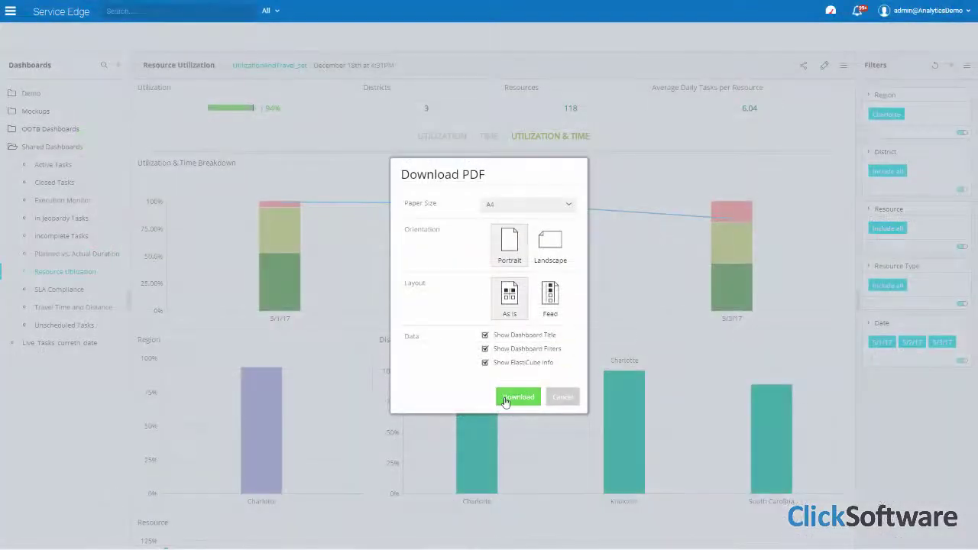
click(504, 398)
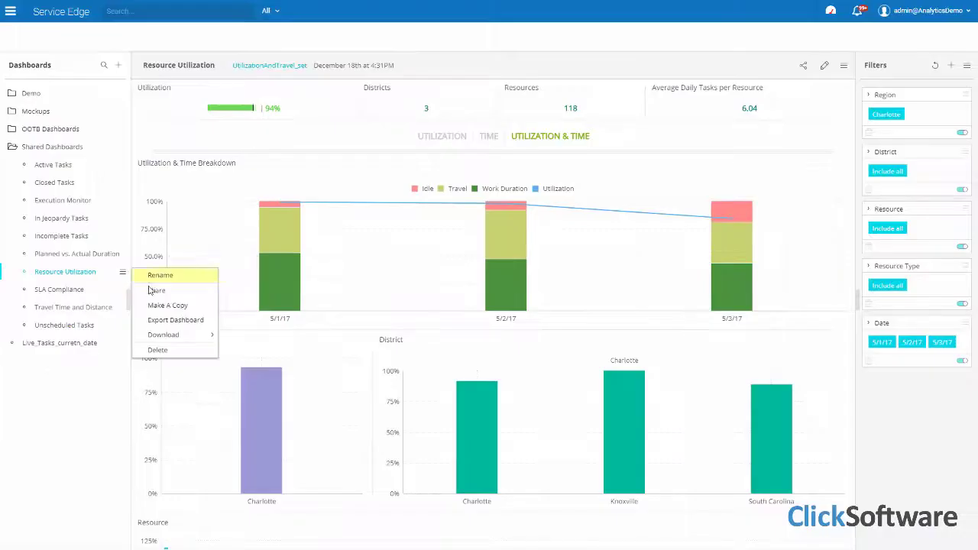
Step: Share the Resource Utilization dashboard with users Amanda and Steven for view access
click(197, 290)
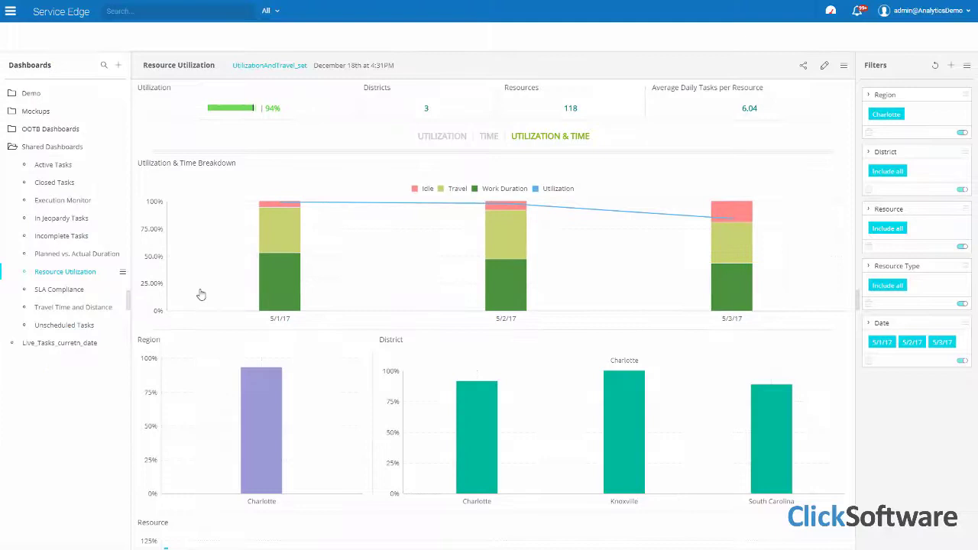
text(amanda)
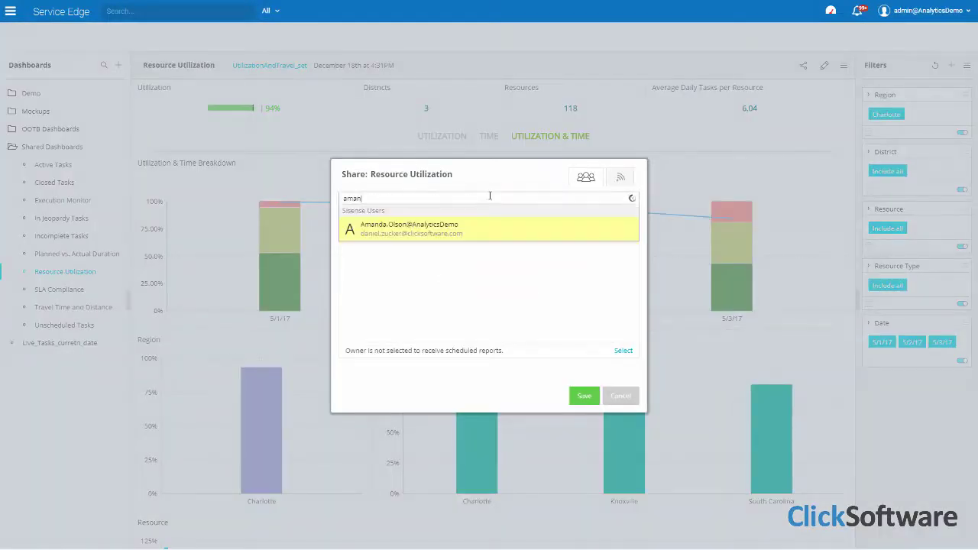
click(470, 229)
text(steven)
click(431, 223)
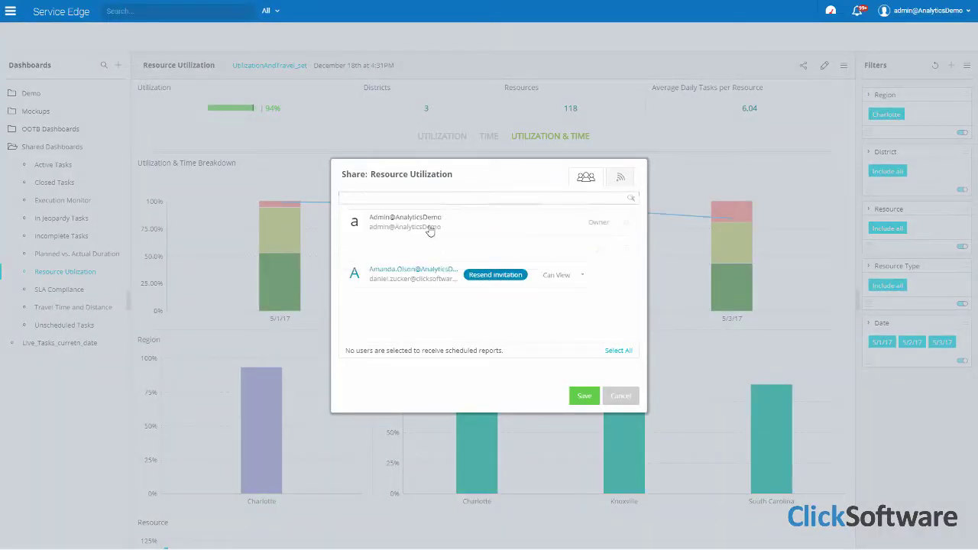
click(584, 395)
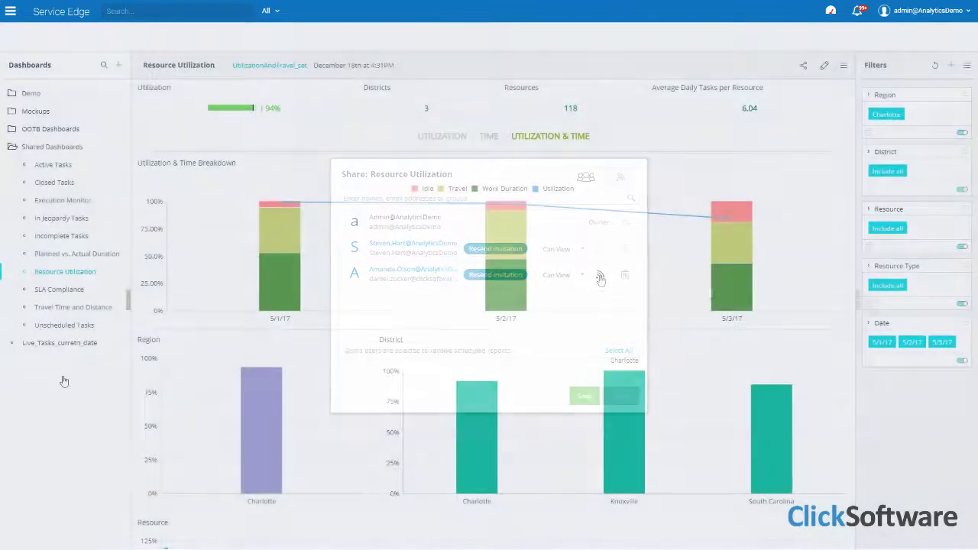